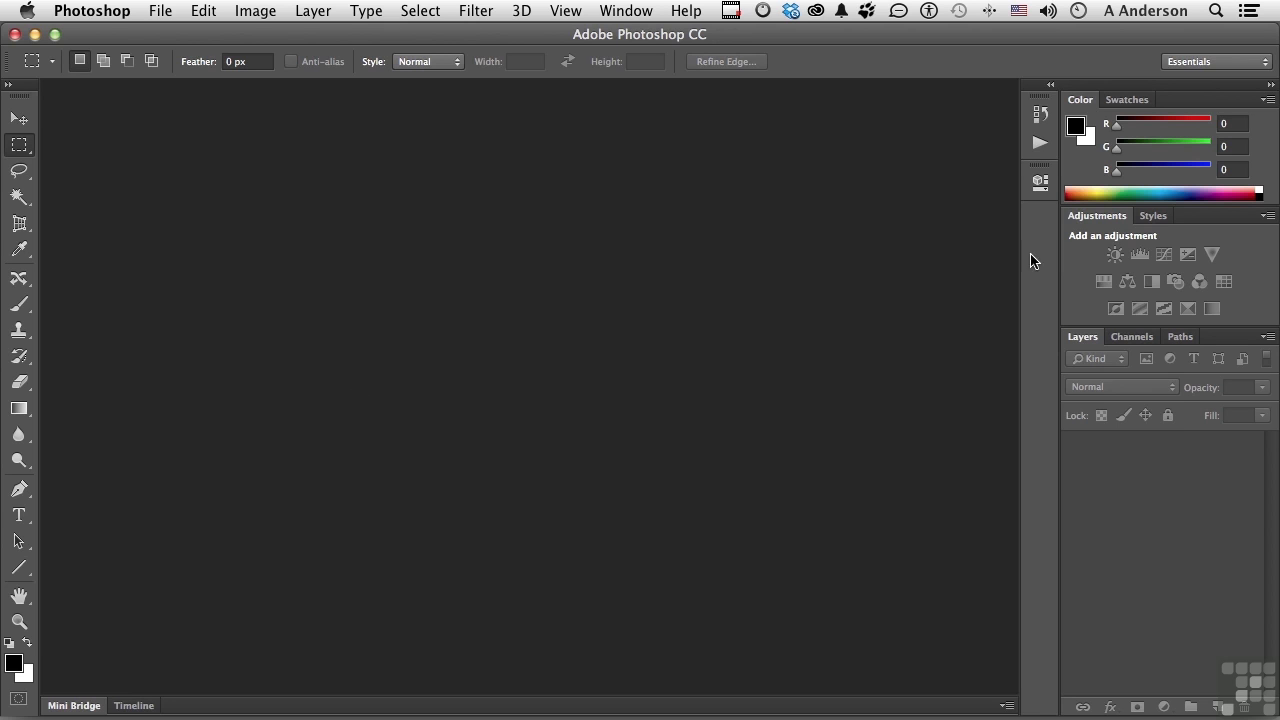
Open the Batch dialog from File > Automate.
{"action": "left_click", "coordinate": [1040, 145]}
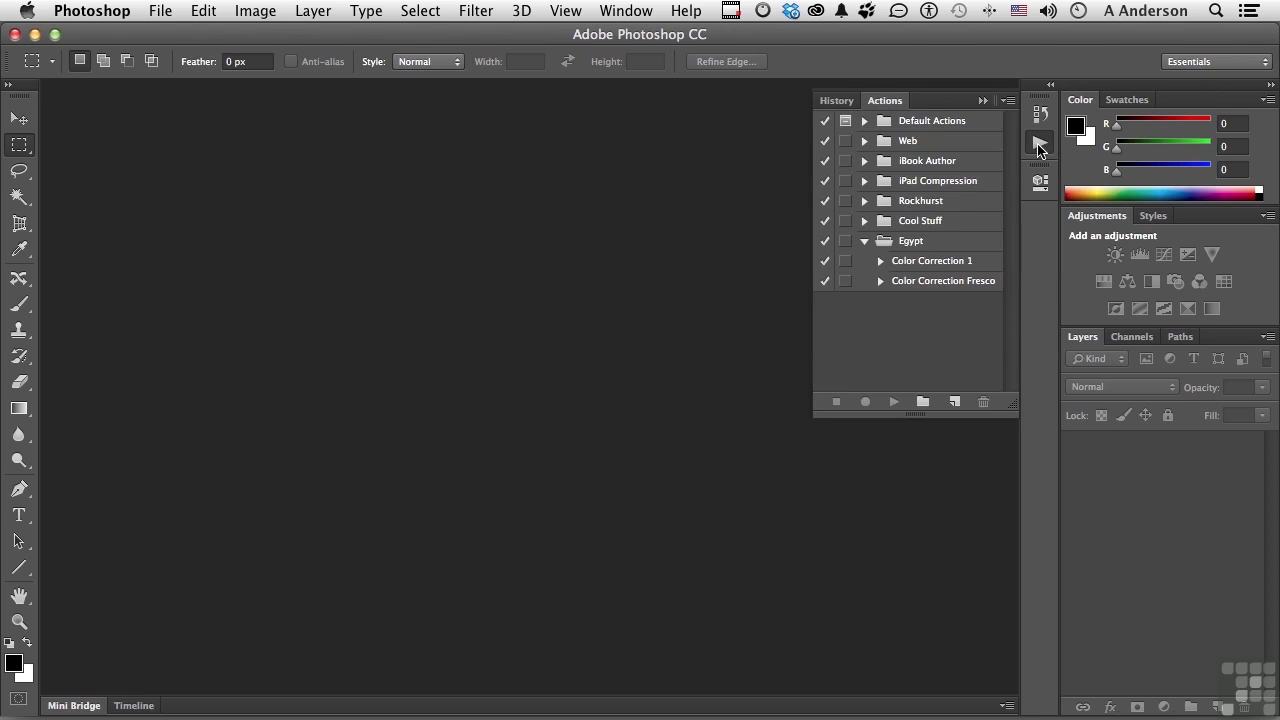
{"action": "left_click", "coordinate": [1039, 146]}
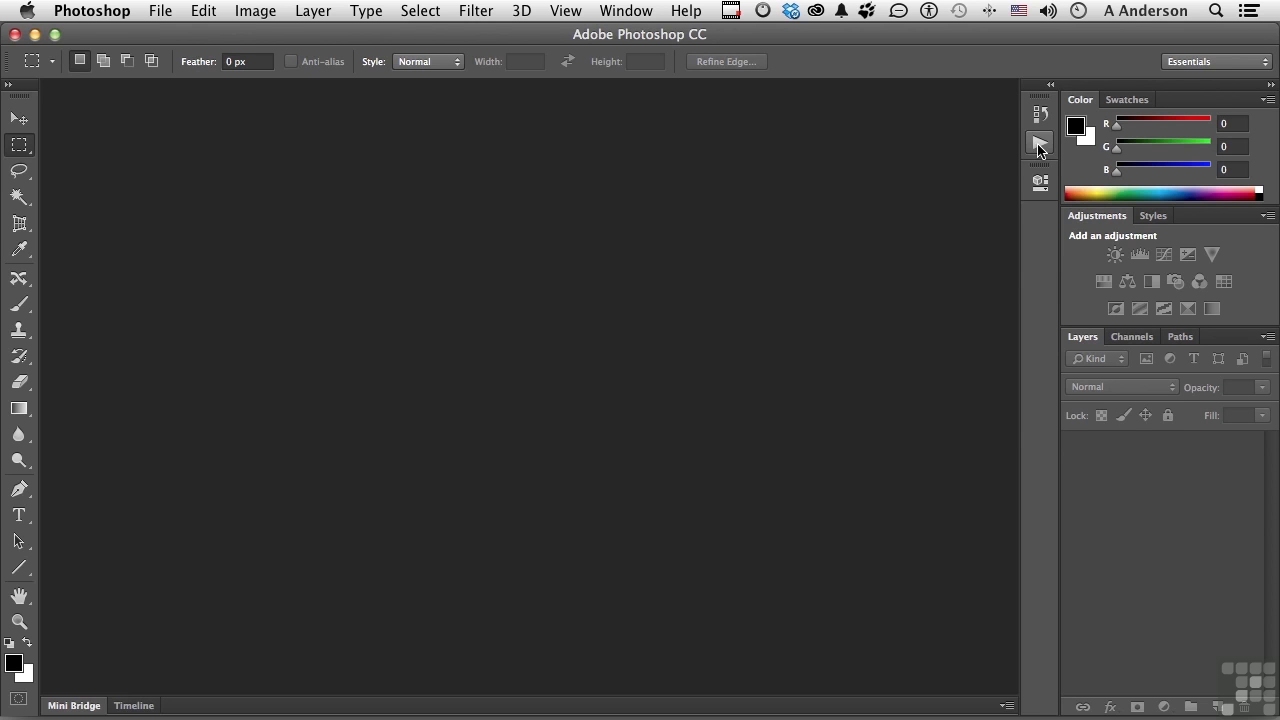
{"action": "left_click", "coordinate": [158, 11]}
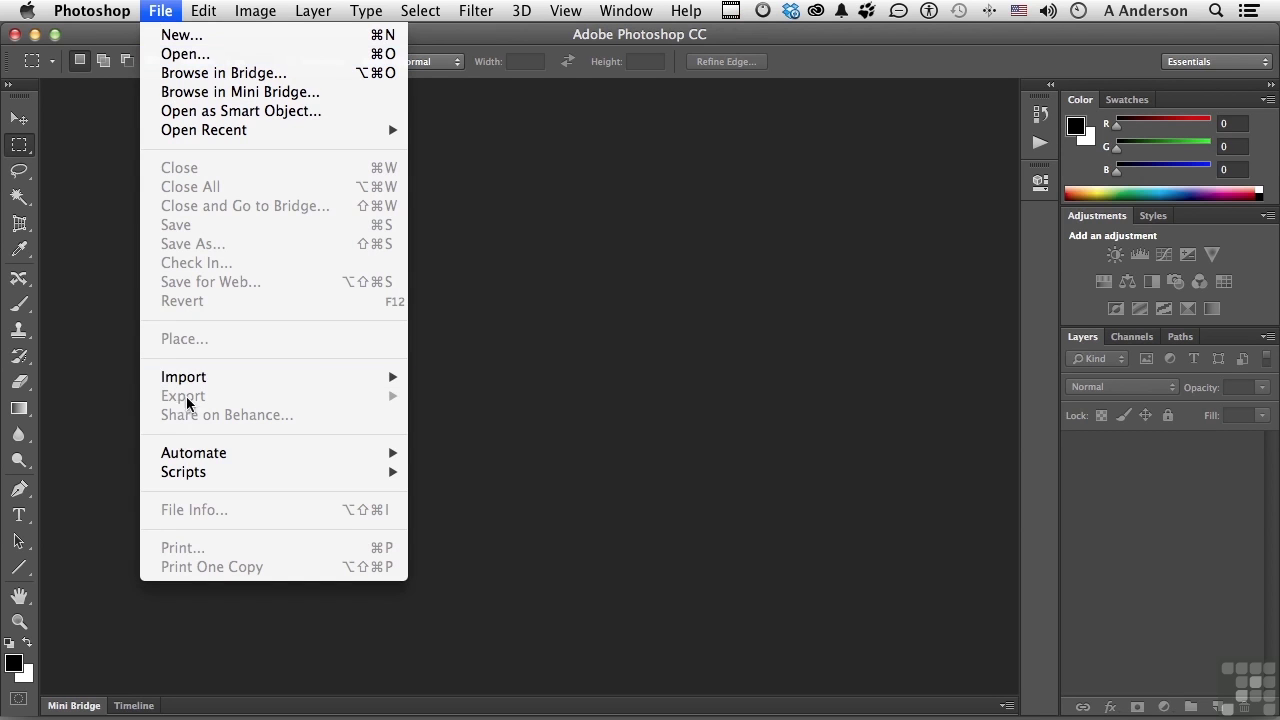
{"action": "mouse_move", "coordinate": [188, 455]}
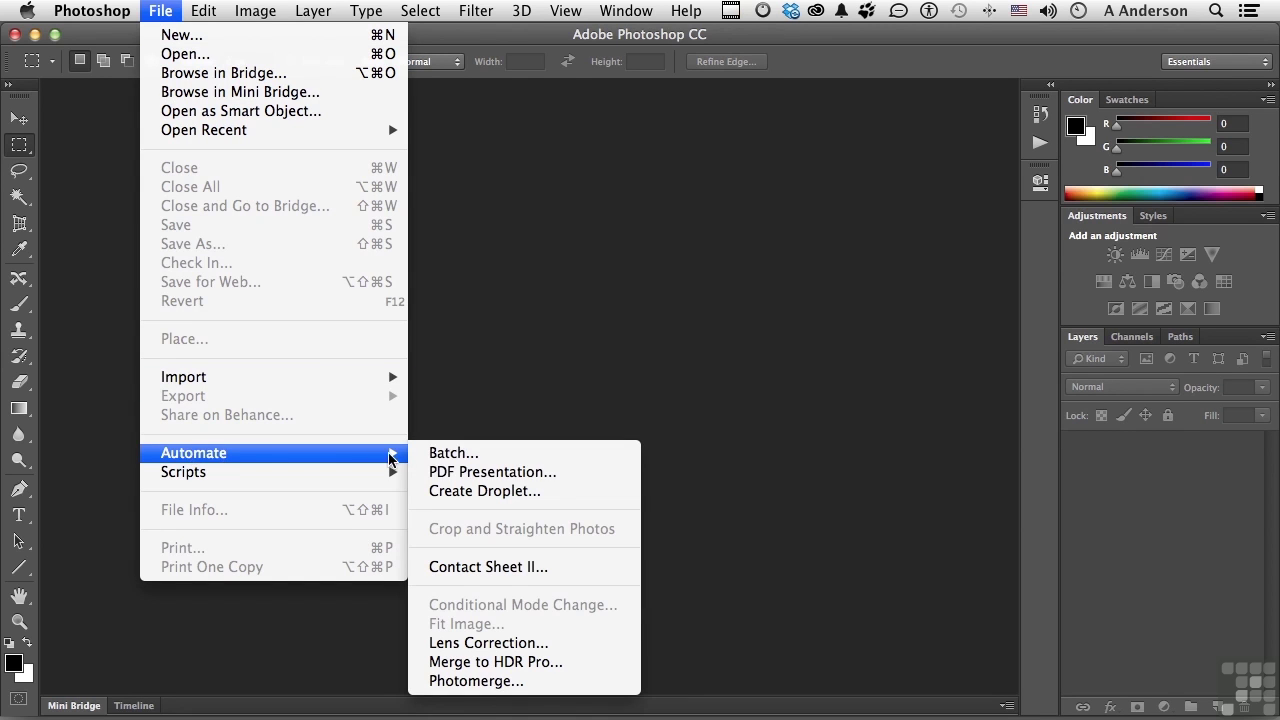
{"action": "left_click", "coordinate": [441, 454]}
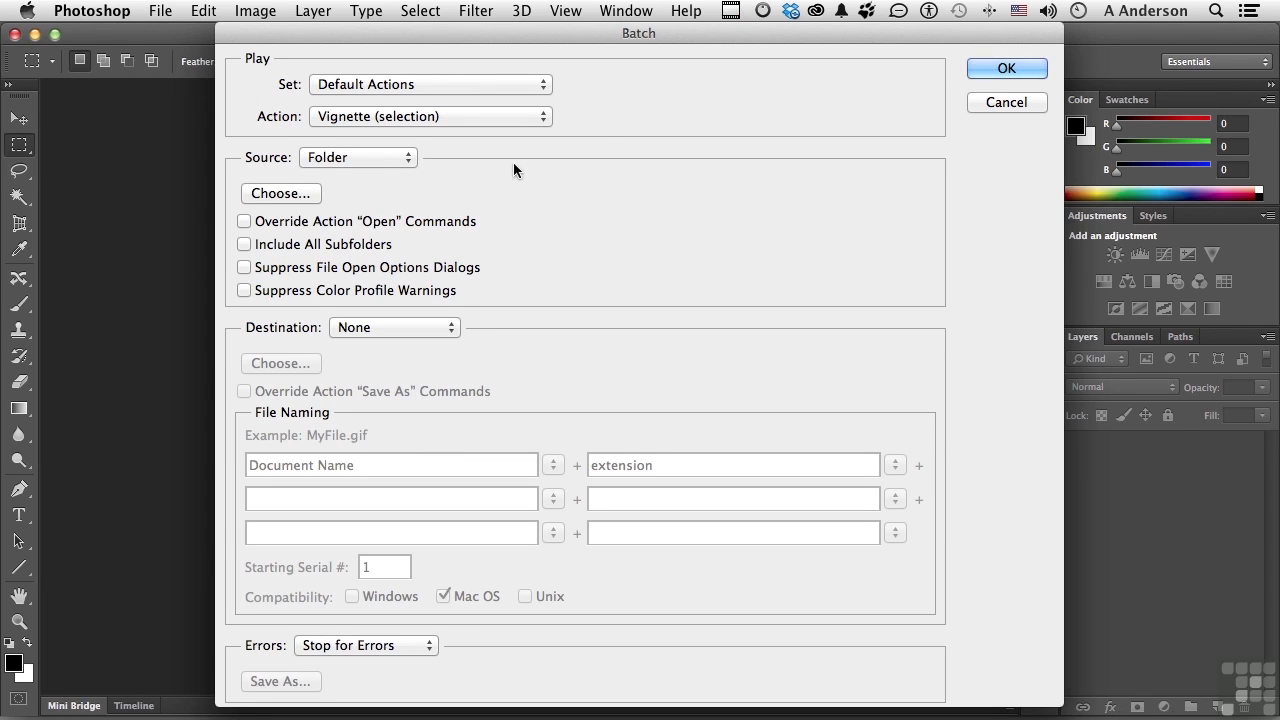
Set the batch to play the Egypt set's Color Correction Fresco action, with Folder as the source.
{"action": "left_click", "coordinate": [505, 83]}
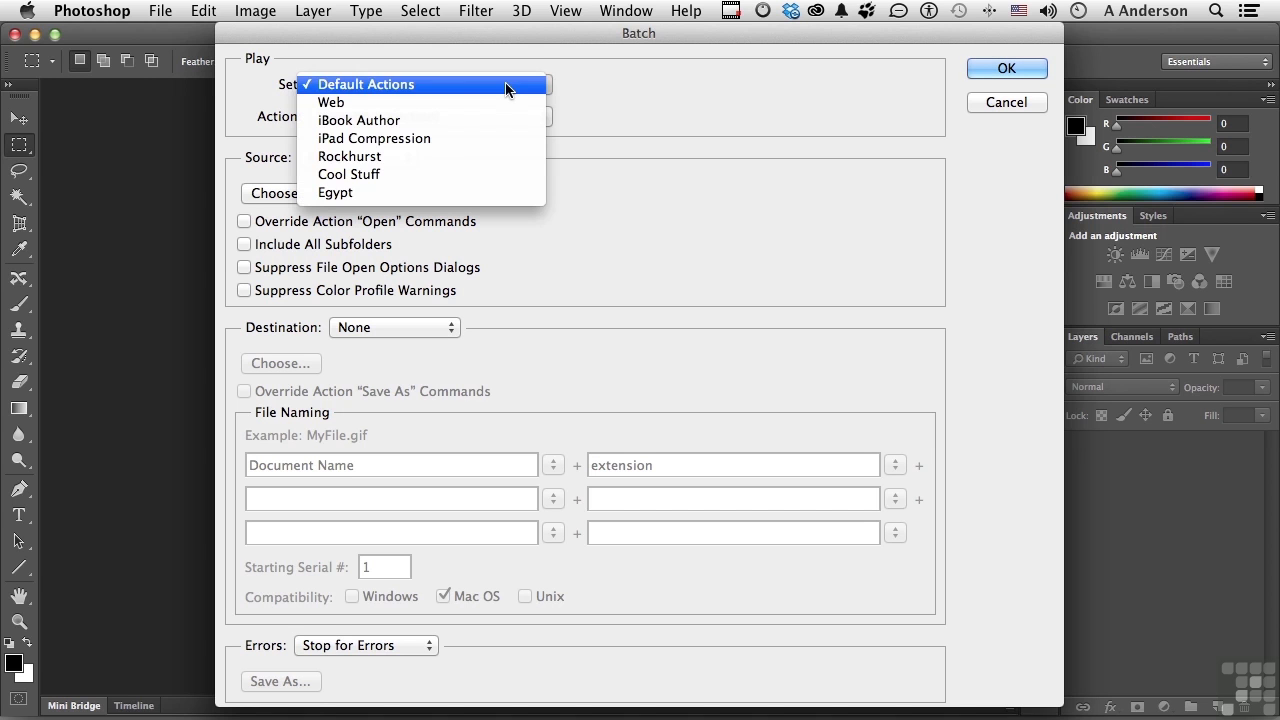
{"action": "left_click", "coordinate": [438, 194]}
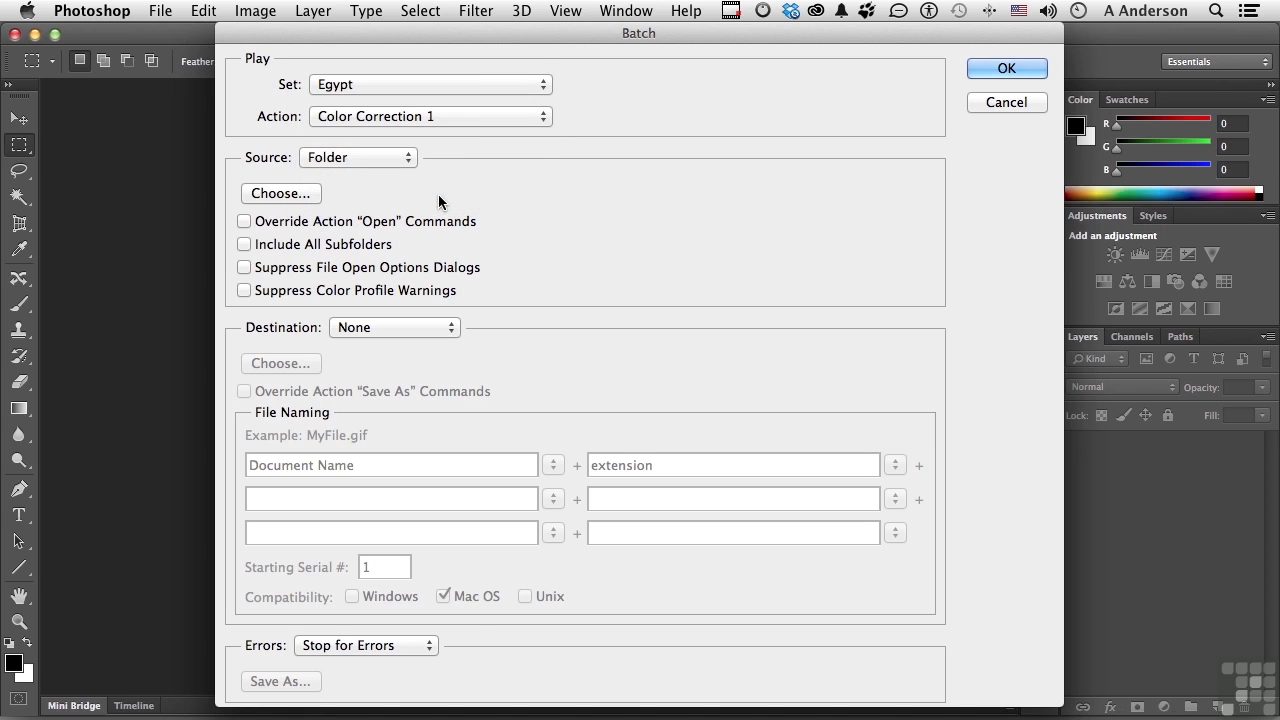
{"action": "left_click", "coordinate": [482, 118]}
{"action": "left_click", "coordinate": [485, 137]}
{"action": "left_click", "coordinate": [366, 160]}
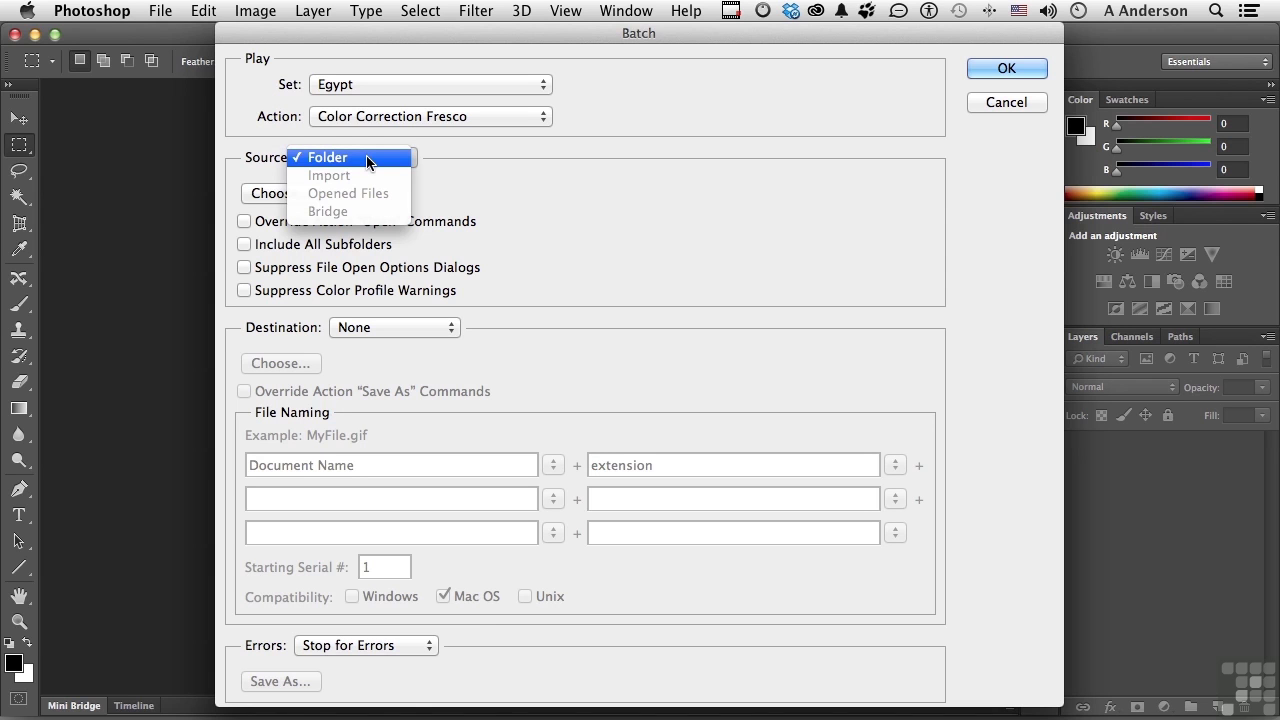
{"action": "left_click", "coordinate": [474, 177]}
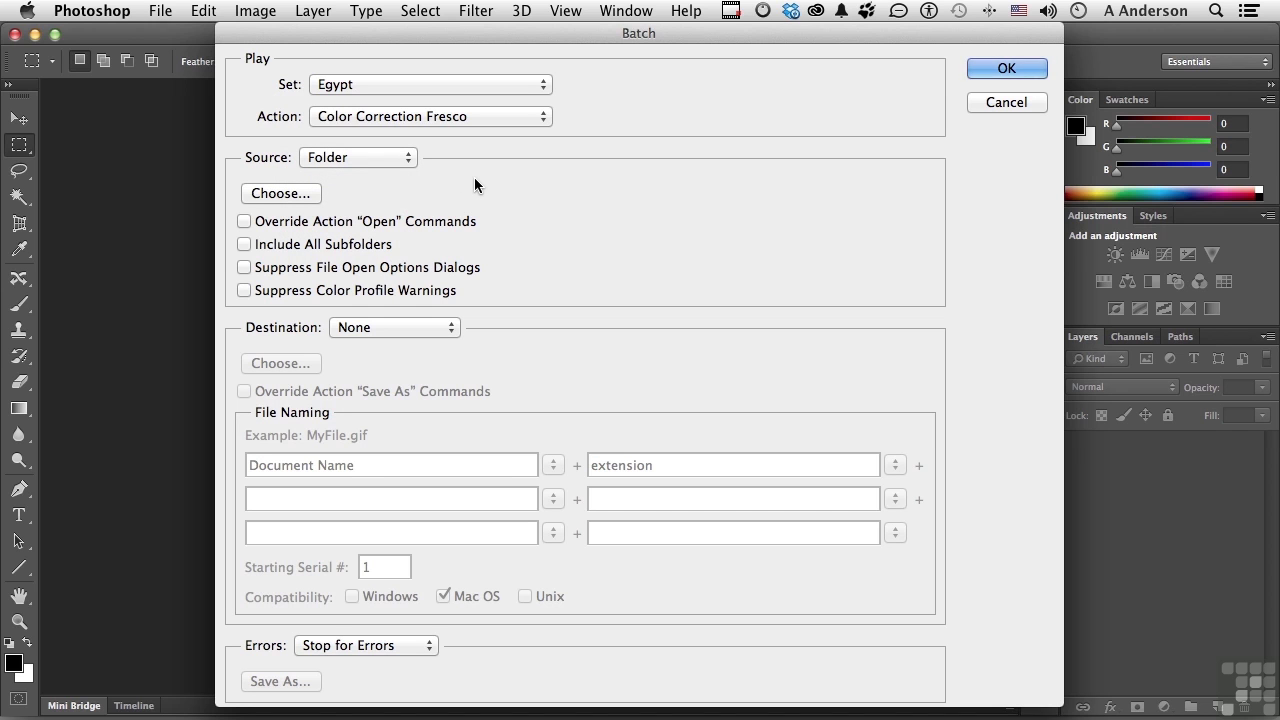
Choose Desktop > Egypt Images as the source folder and tick Override Action "Open" Commands.
{"action": "left_click", "coordinate": [293, 194]}
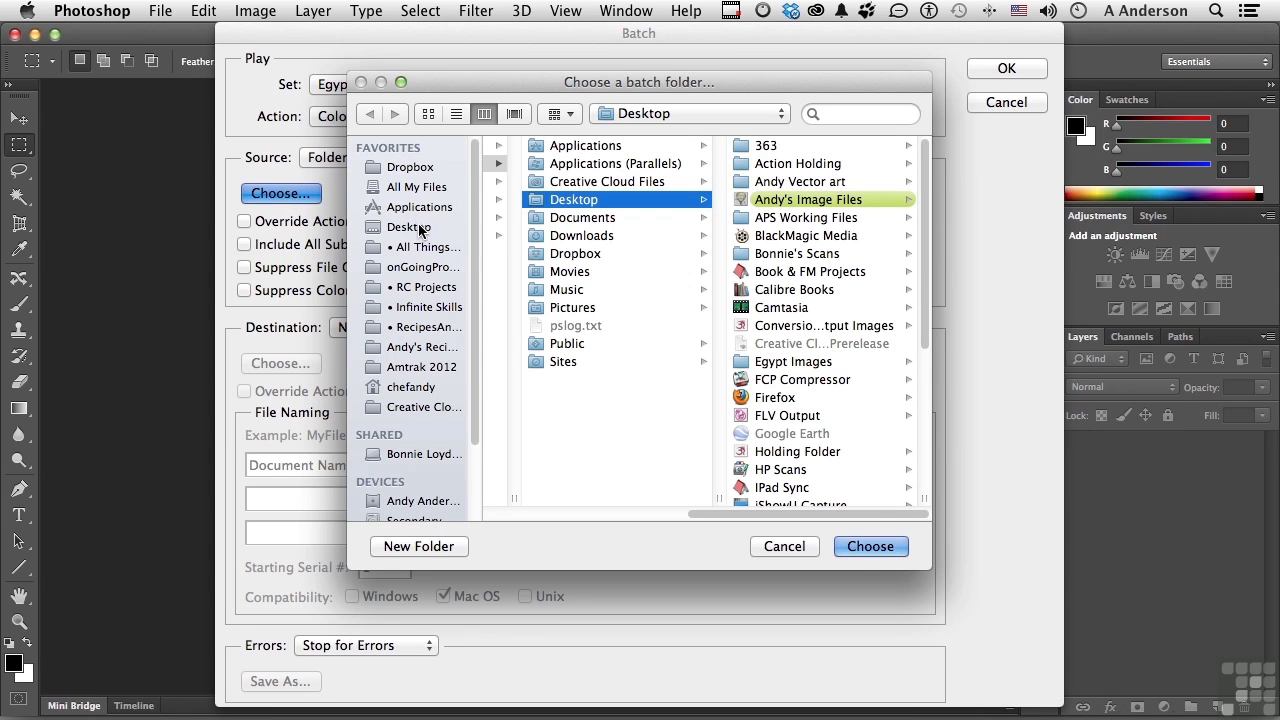
{"action": "left_click", "coordinate": [420, 229]}
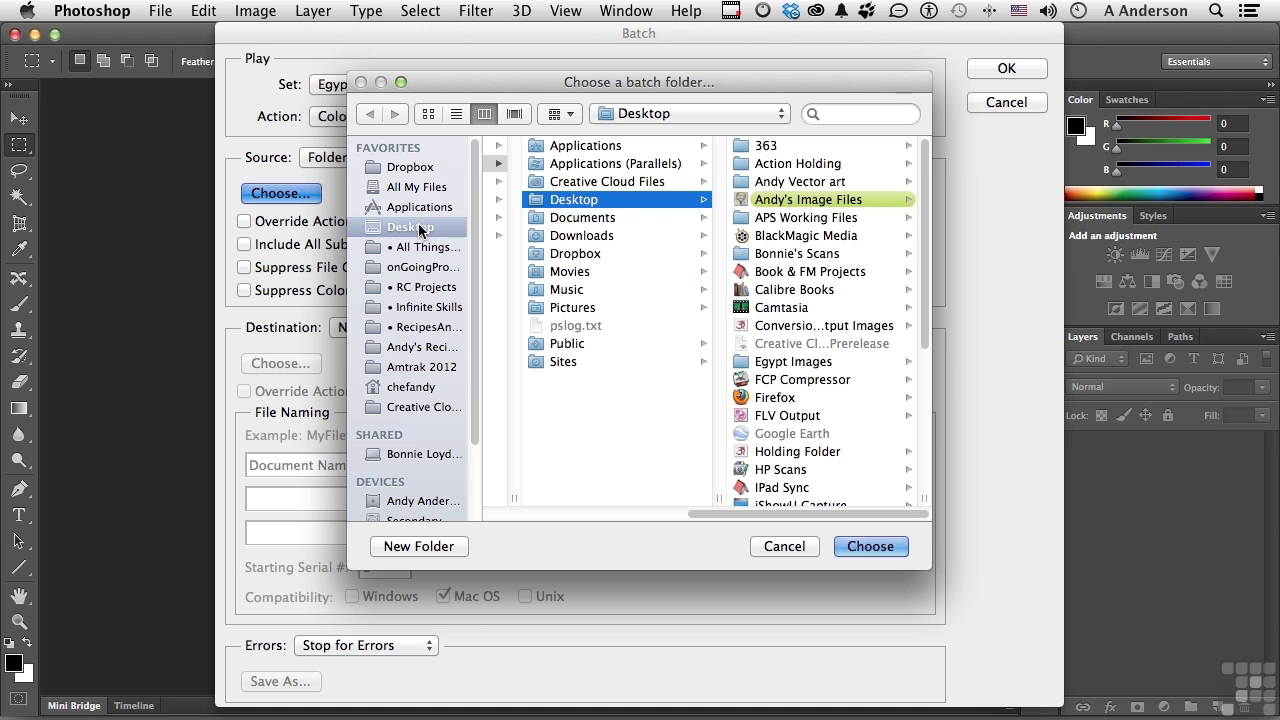
{"action": "left_click", "coordinate": [803, 362]}
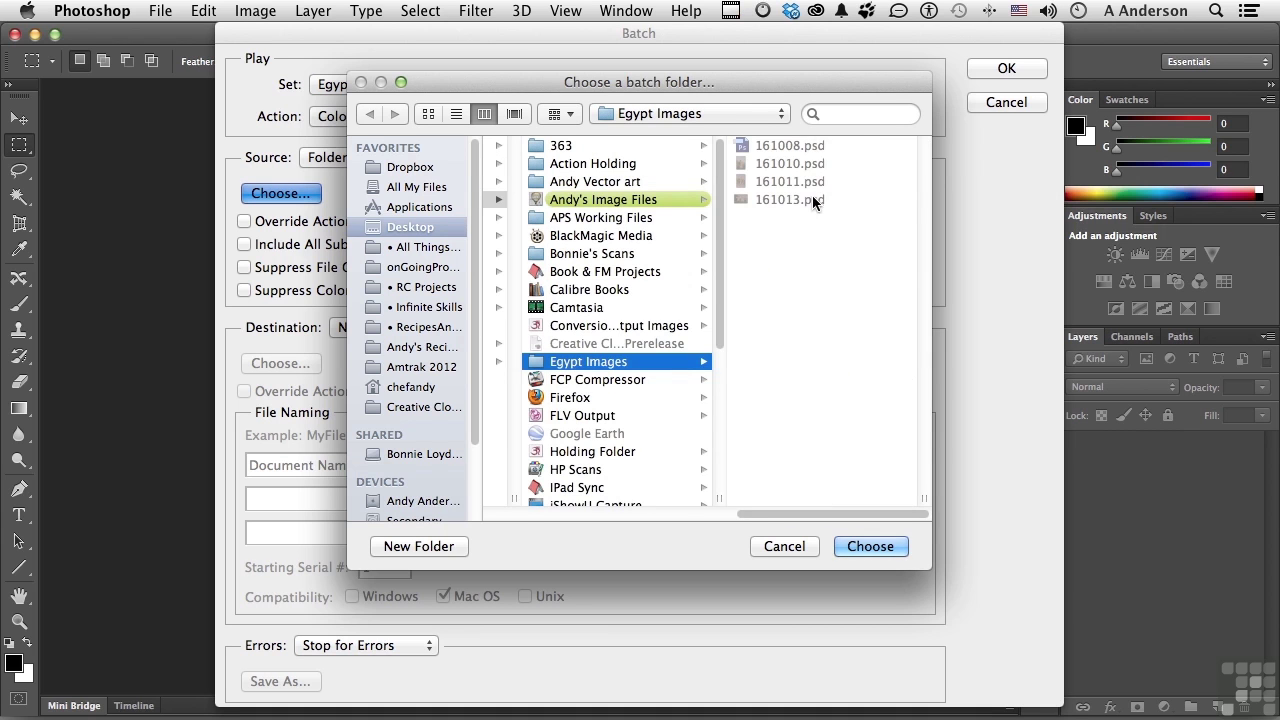
{"action": "left_click", "coordinate": [873, 547]}
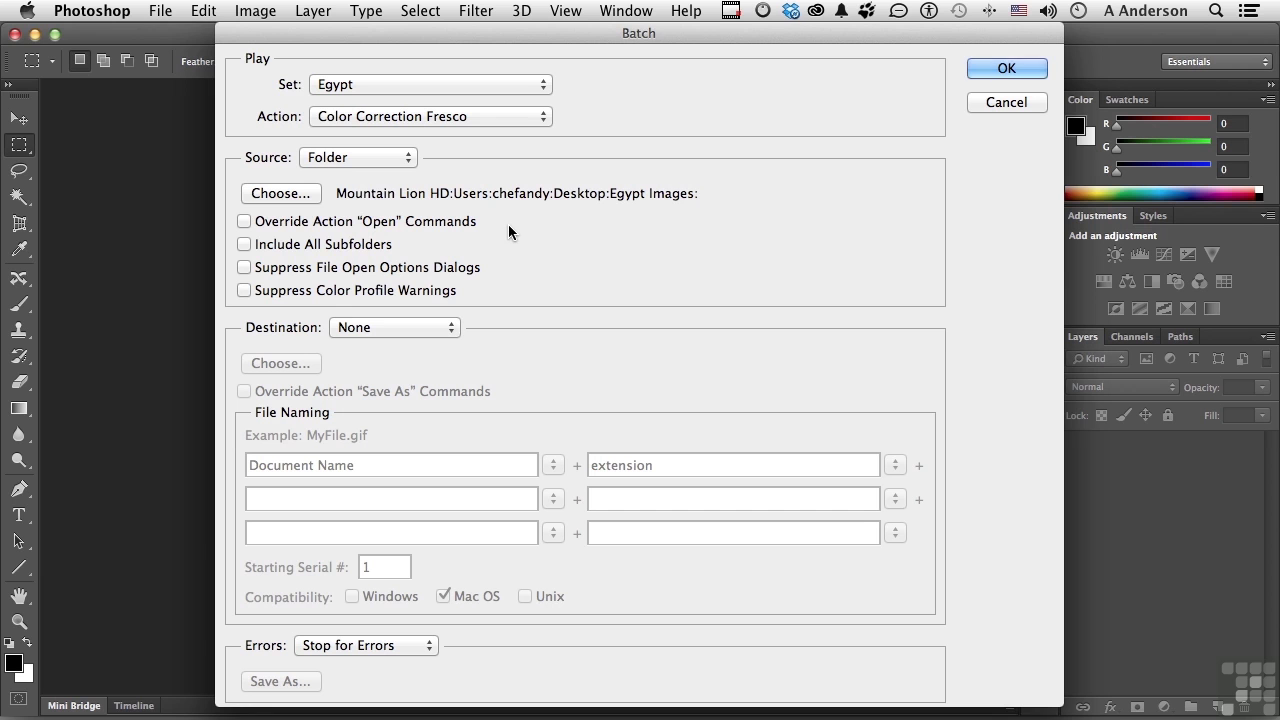
{"action": "left_click", "coordinate": [244, 221]}
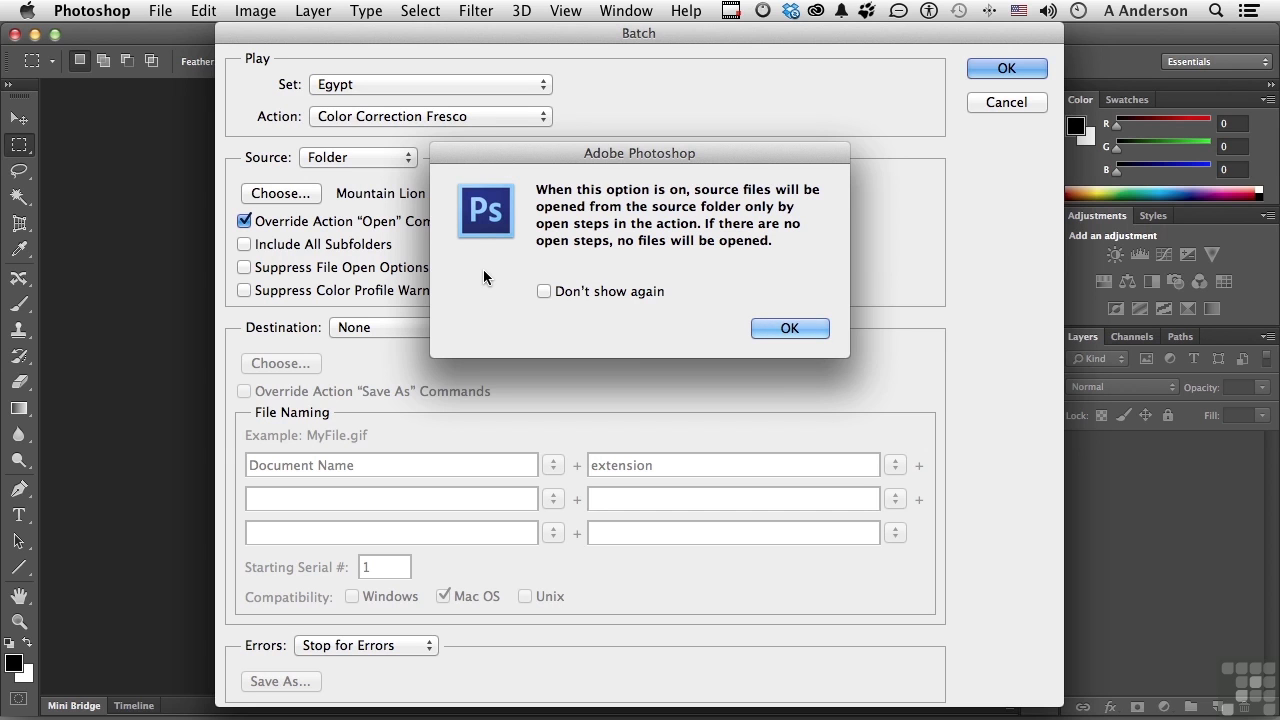
Dismiss the override alert, untick Override Action "Open" Commands, and tick both Suppress options.
{"action": "left_click", "coordinate": [760, 330]}
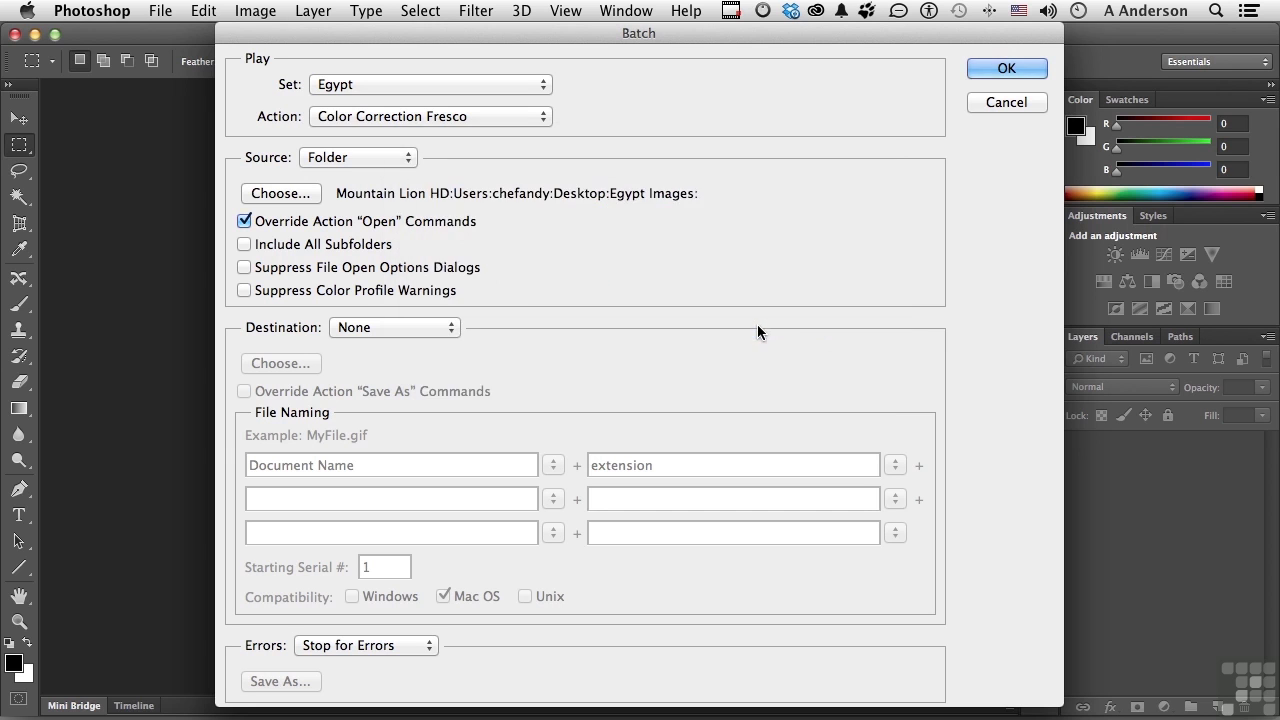
{"action": "left_click", "coordinate": [244, 222]}
{"action": "left_click", "coordinate": [244, 267]}
{"action": "left_click", "coordinate": [244, 290]}
{"action": "left_click", "coordinate": [403, 326]}
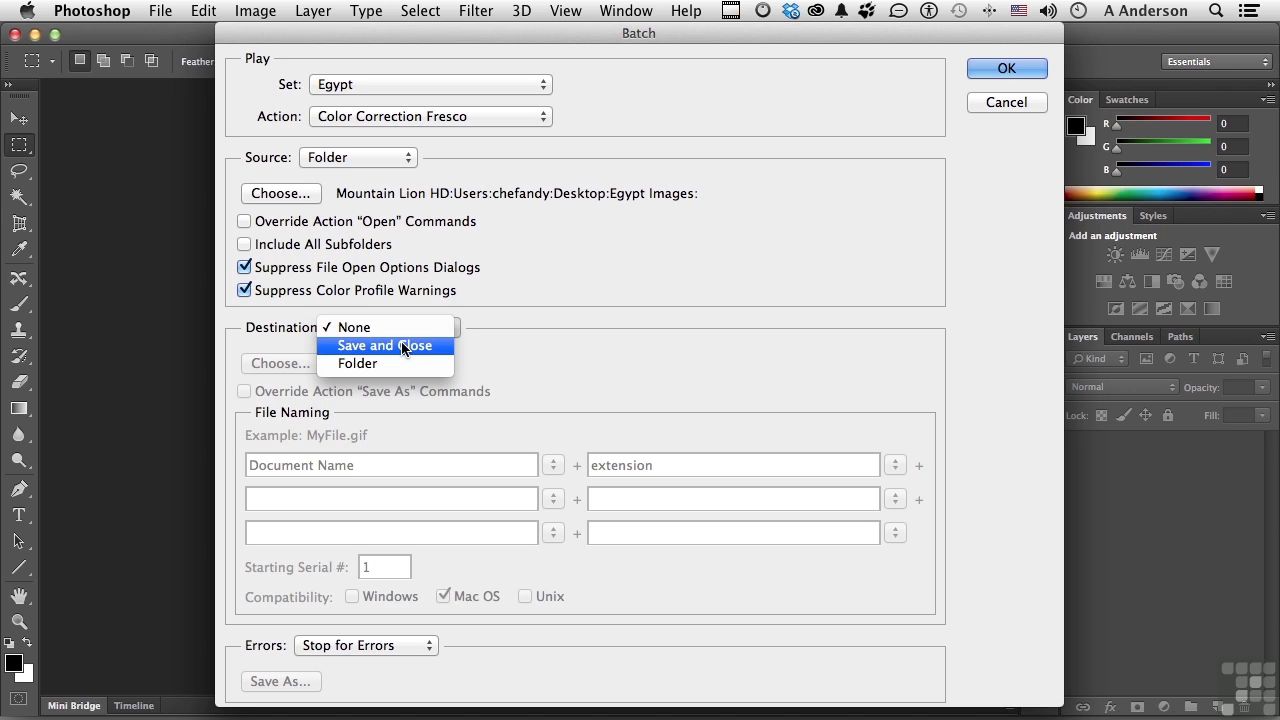
Set the batch Destination to Folder, choosing Action Holding on the Desktop.
{"action": "left_click", "coordinate": [375, 364]}
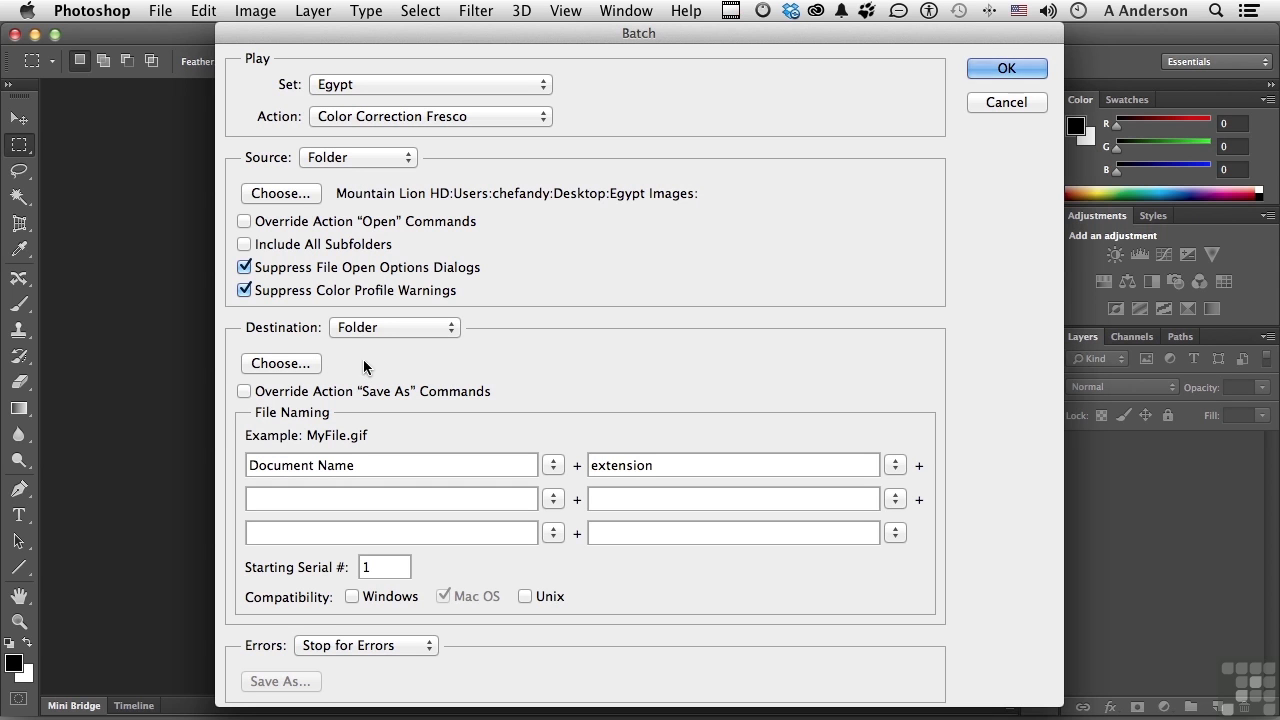
{"action": "left_click", "coordinate": [294, 366]}
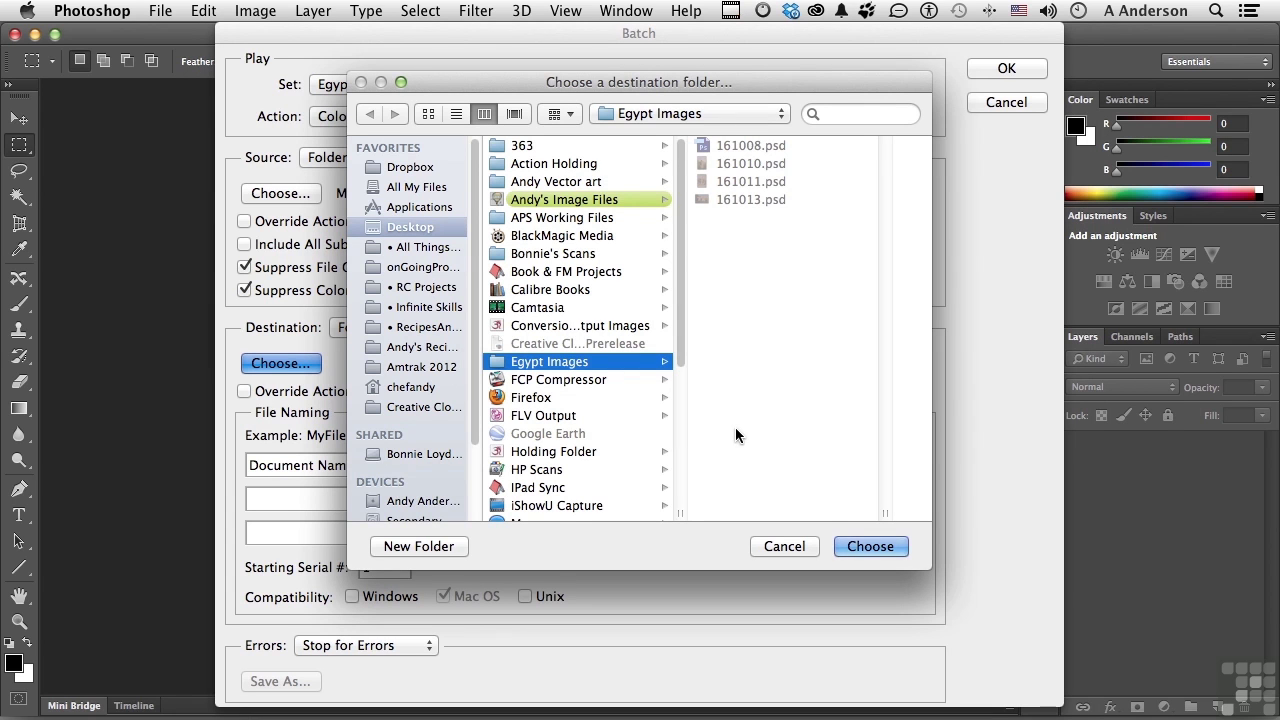
{"action": "left_click", "coordinate": [560, 164]}
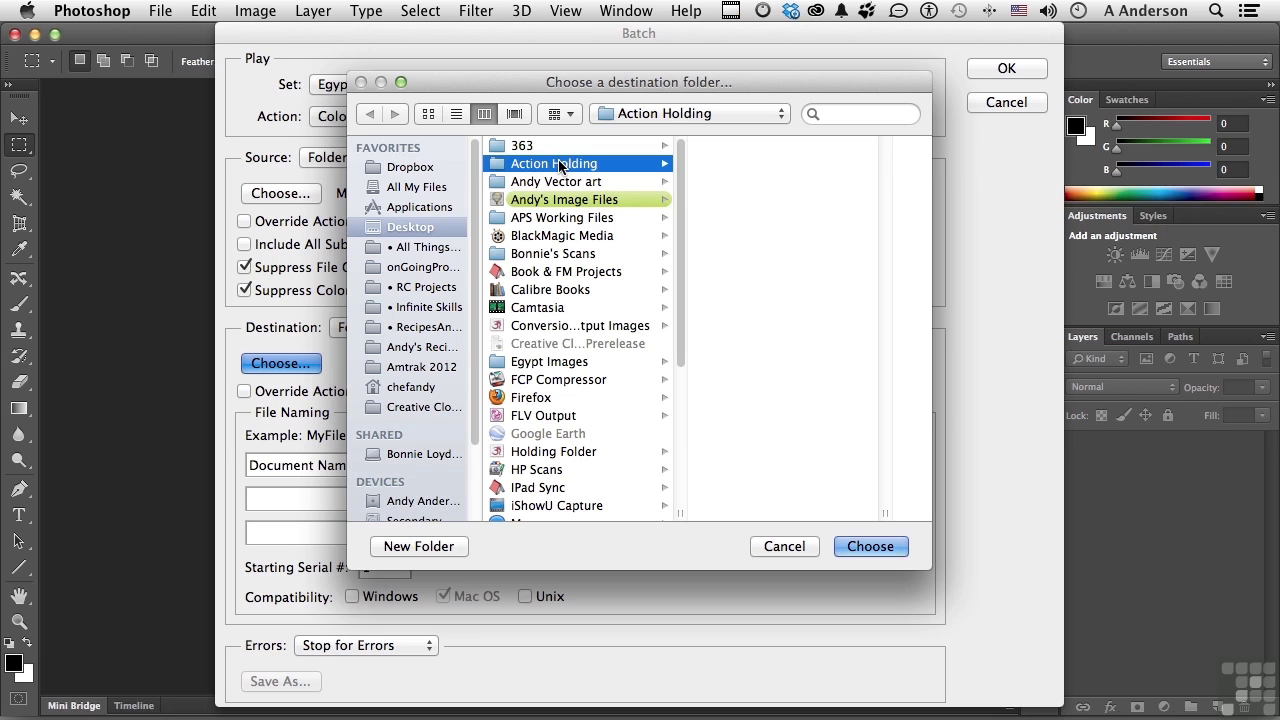
{"action": "left_click", "coordinate": [868, 549]}
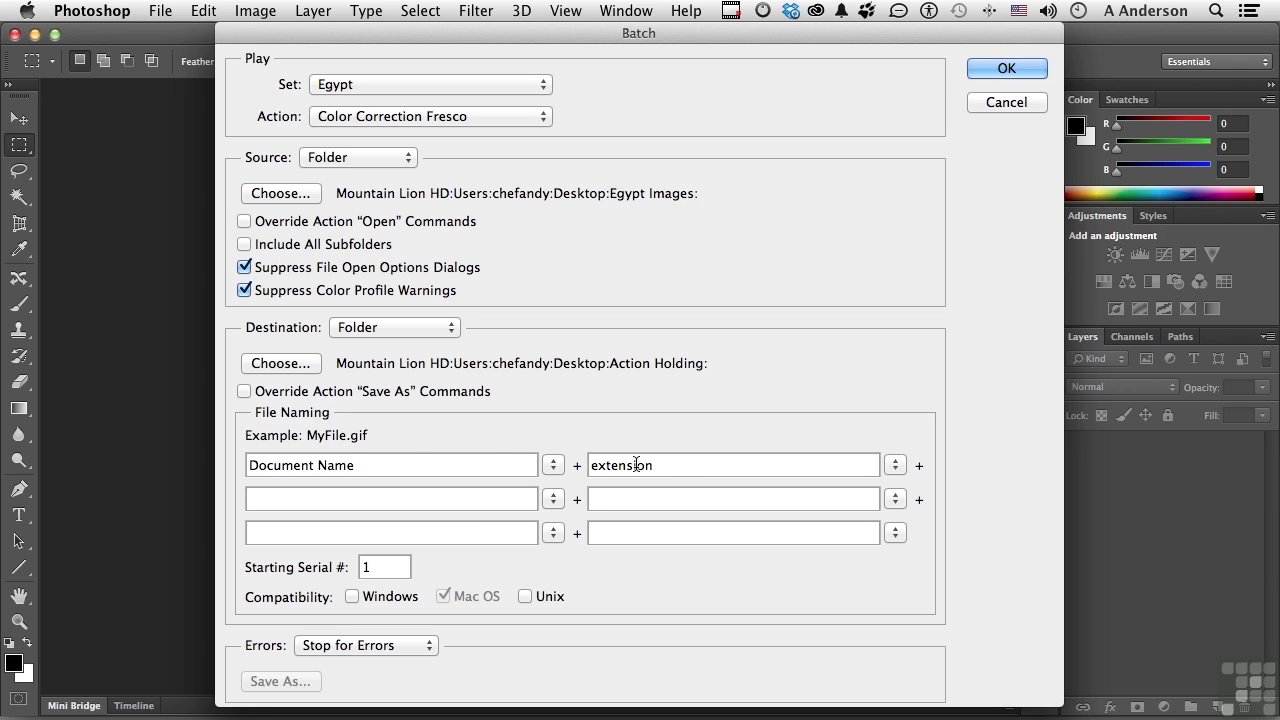
Keep Document Name as the first file-naming part and check the starting serial number.
{"action": "left_click", "coordinate": [553, 465]}
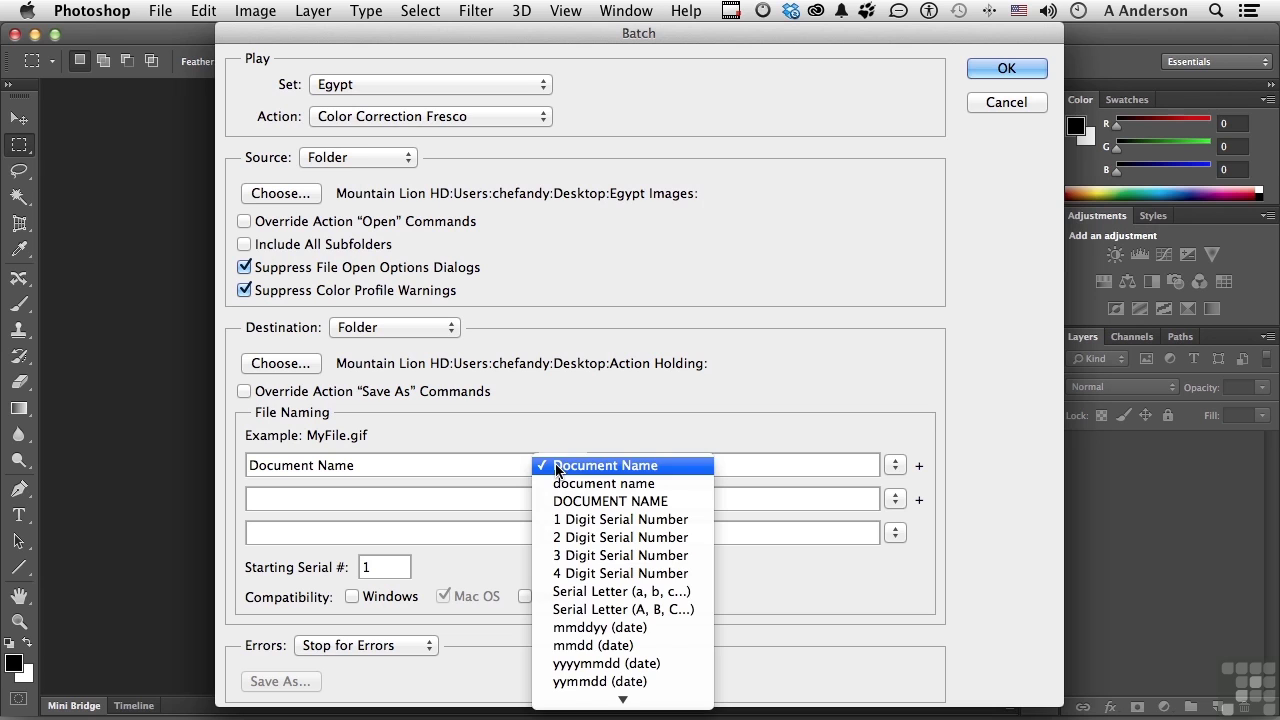
{"action": "left_click", "coordinate": [556, 466]}
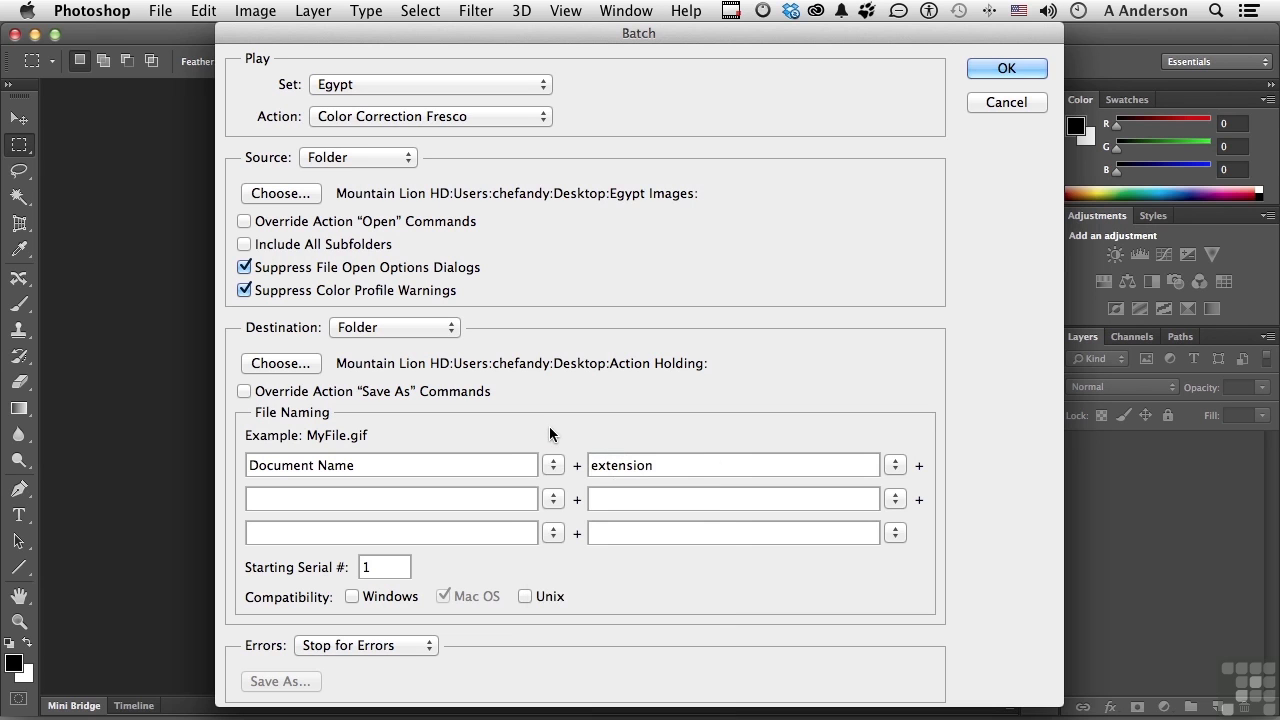
{"action": "left_click", "coordinate": [386, 572]}
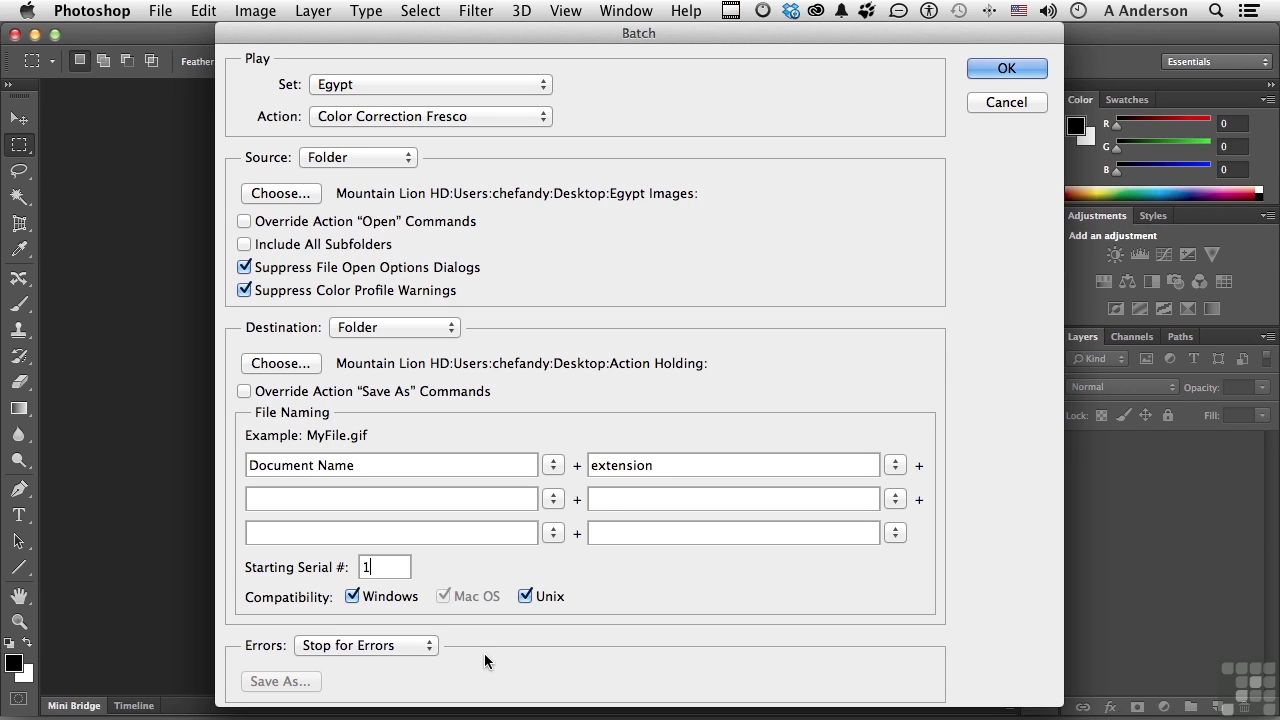
Log batch errors to a file saved as Errors.txt on the Desktop.
{"action": "left_click", "coordinate": [422, 645]}
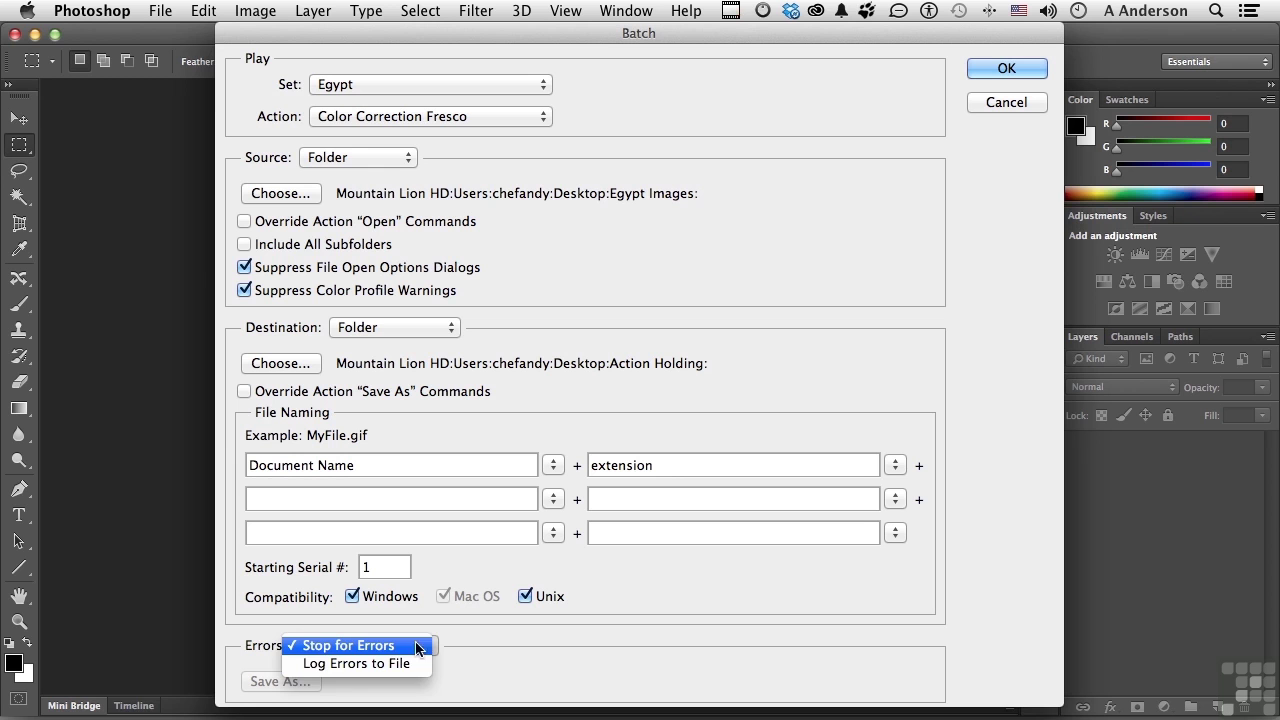
{"action": "left_click", "coordinate": [403, 664]}
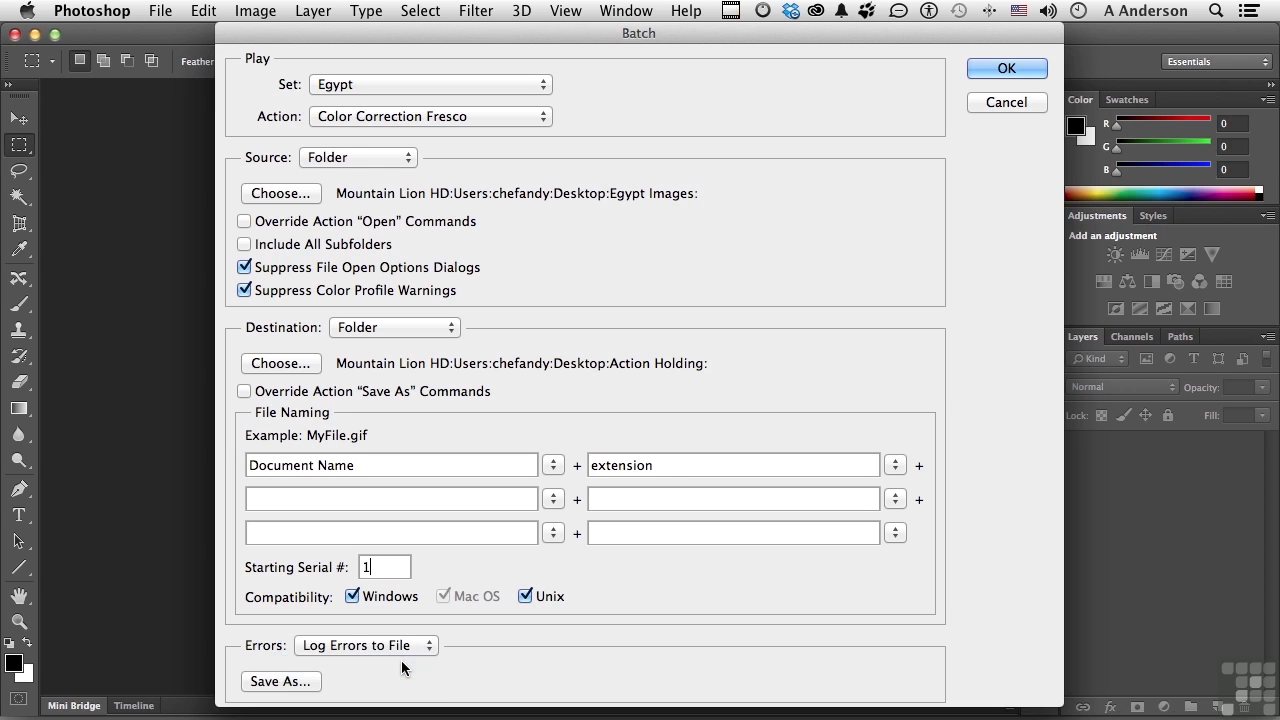
{"action": "left_click", "coordinate": [290, 681]}
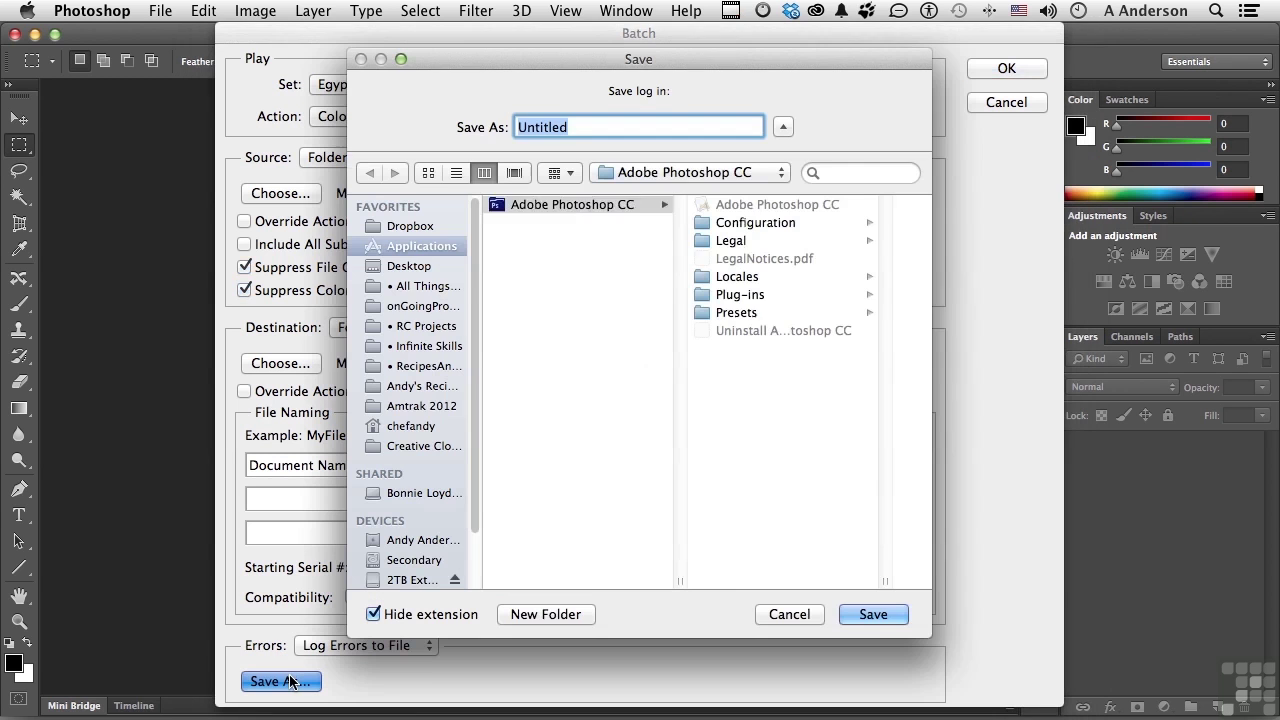
{"action": "left_click", "coordinate": [412, 266]}
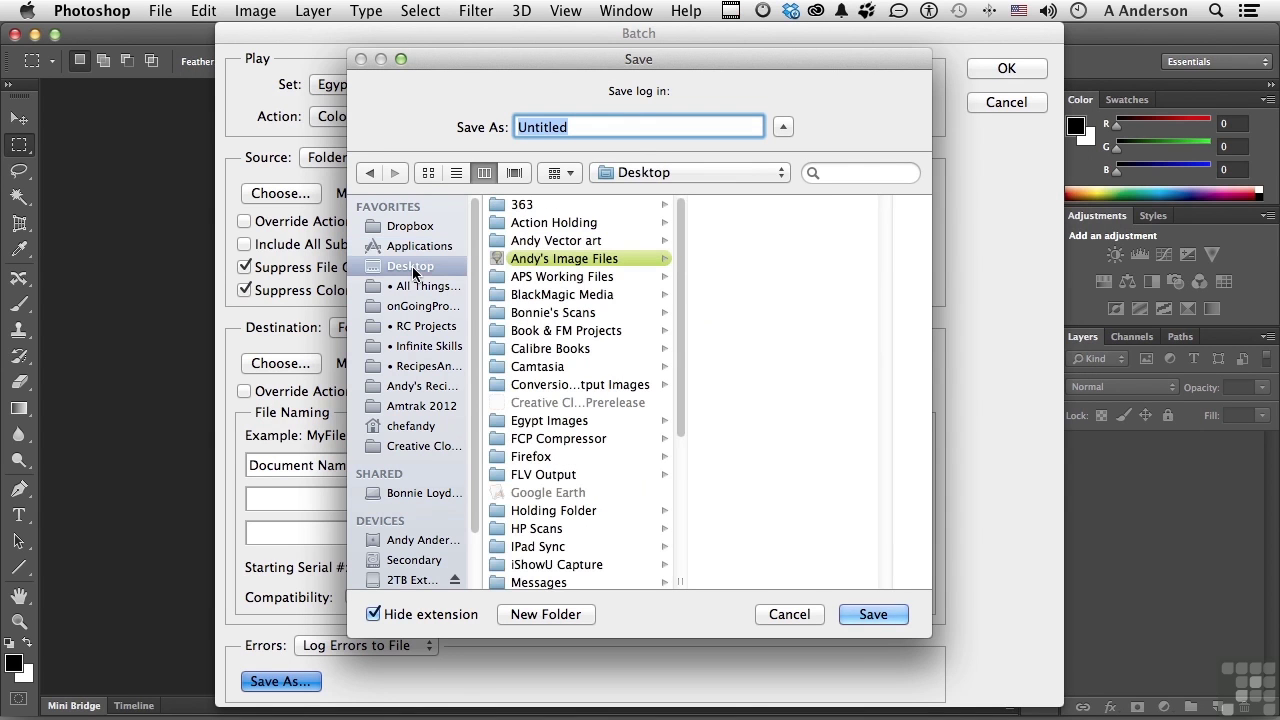
{"action": "type", "text": "Errors"}
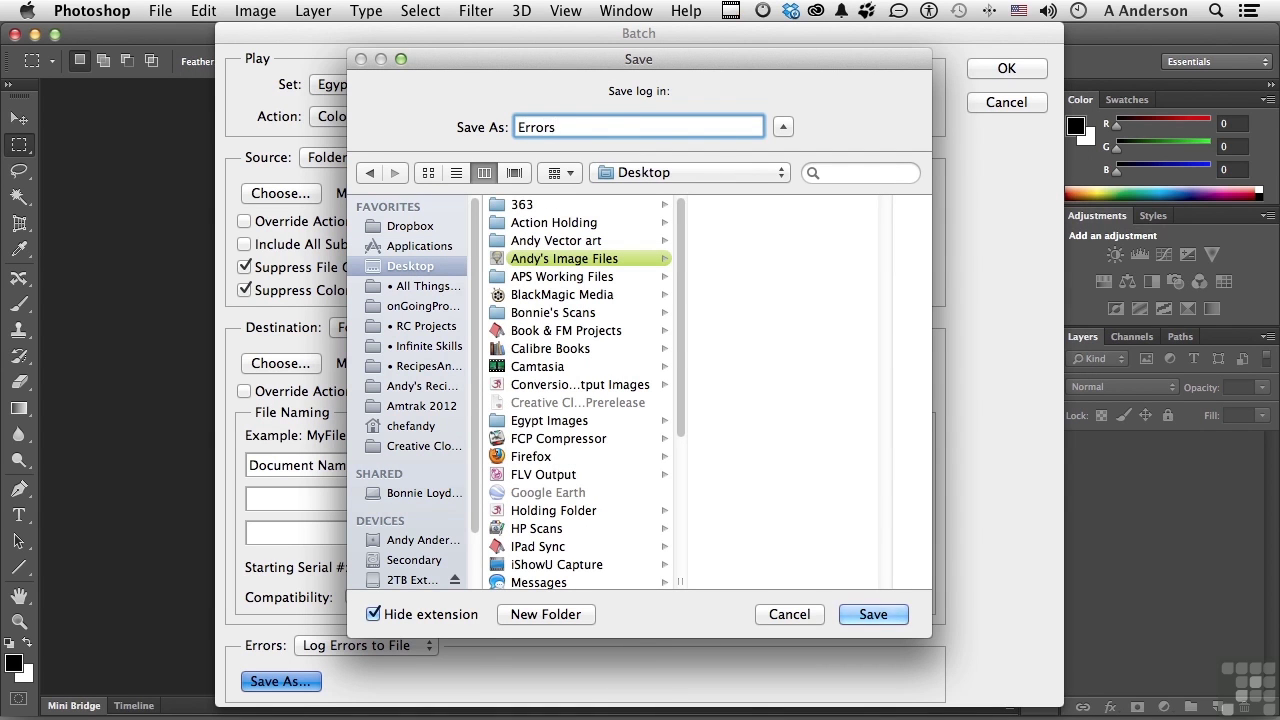
{"action": "left_click", "coordinate": [876, 615]}
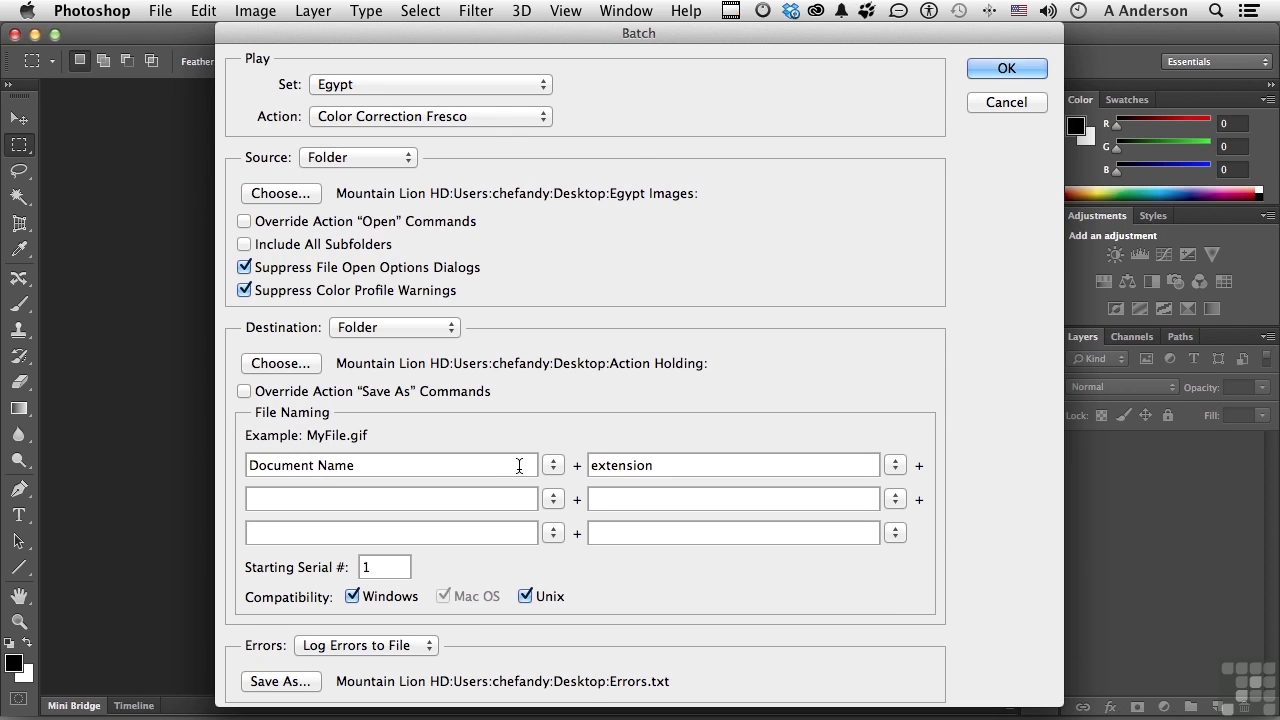
Run the batch, then hide Photoshop with Cmd+H.
{"action": "left_click", "coordinate": [1005, 68]}
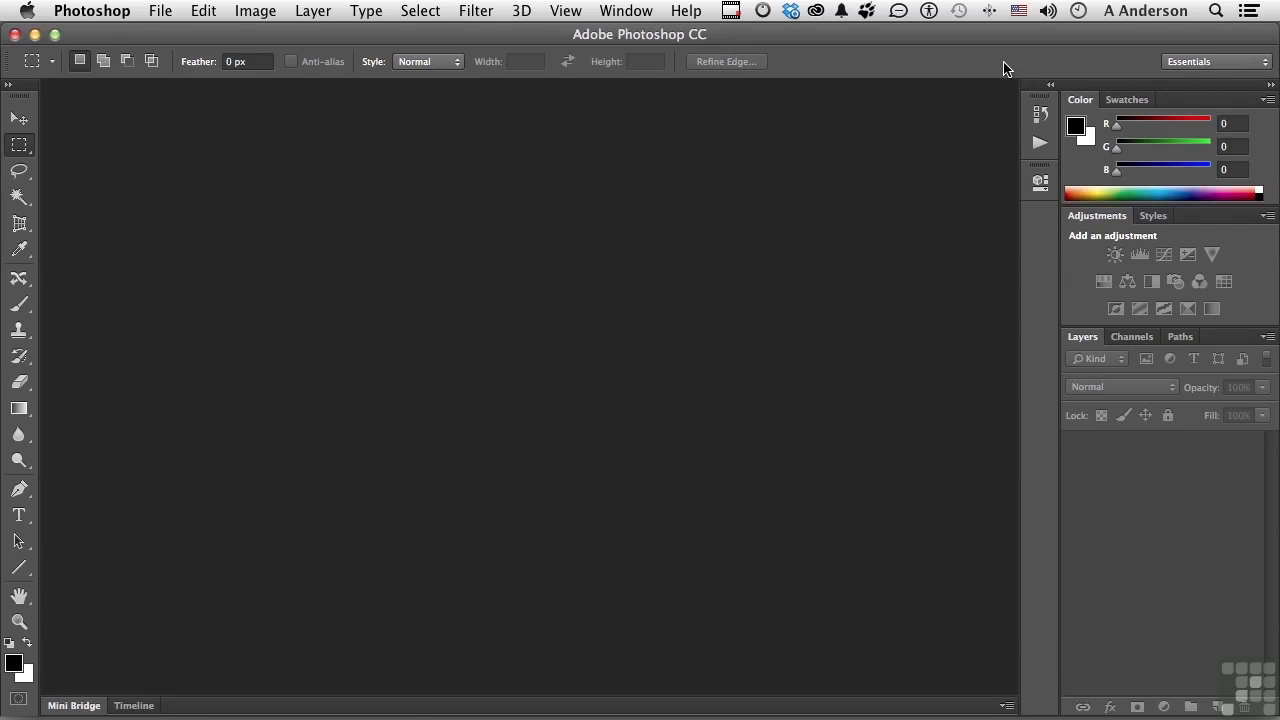
{"action": "key", "text": "super+h"}
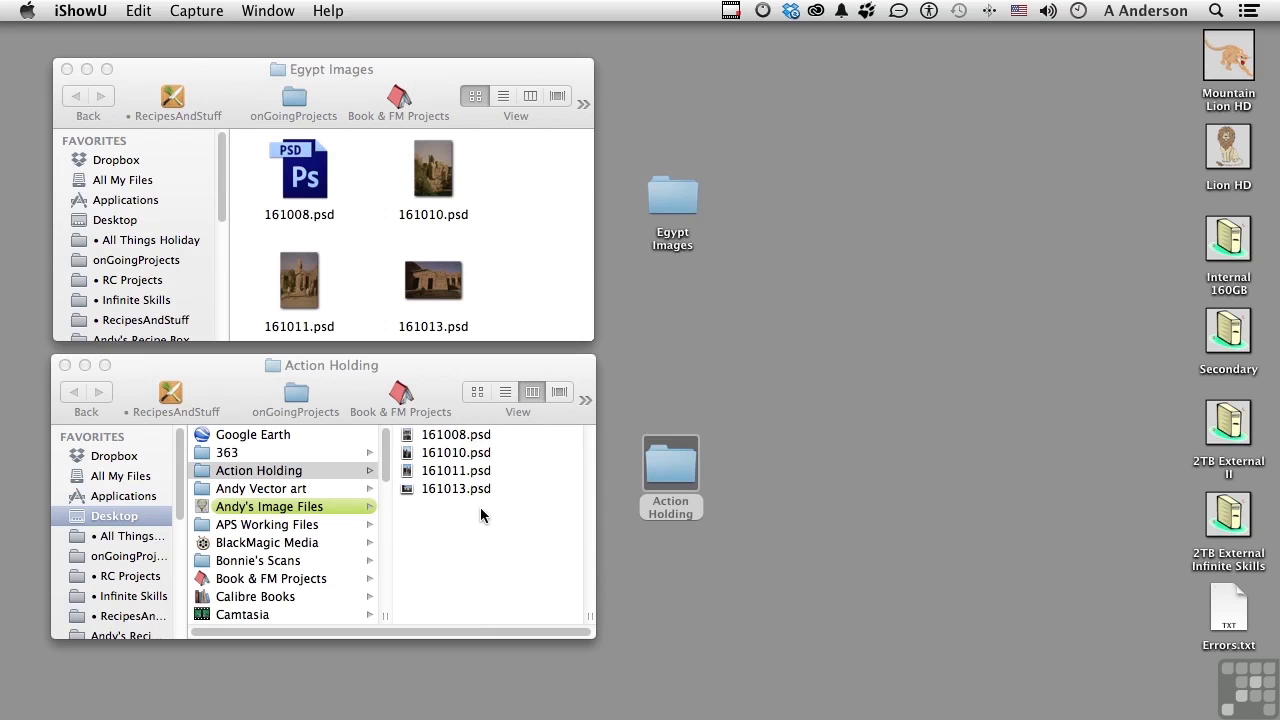
Show Action Holding in icon view and inspect 161008, 161010, 161011 and 161013.psd.
{"action": "left_click", "coordinate": [474, 398]}
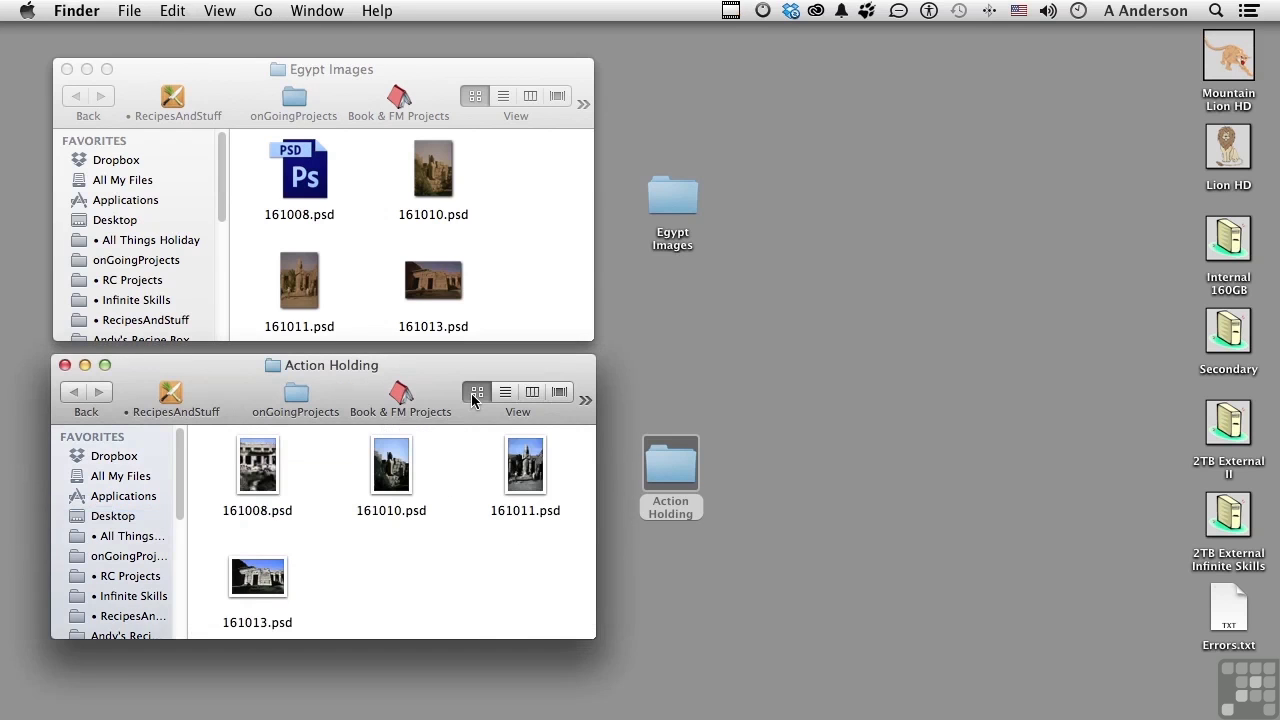
{"action": "left_click", "coordinate": [256, 480]}
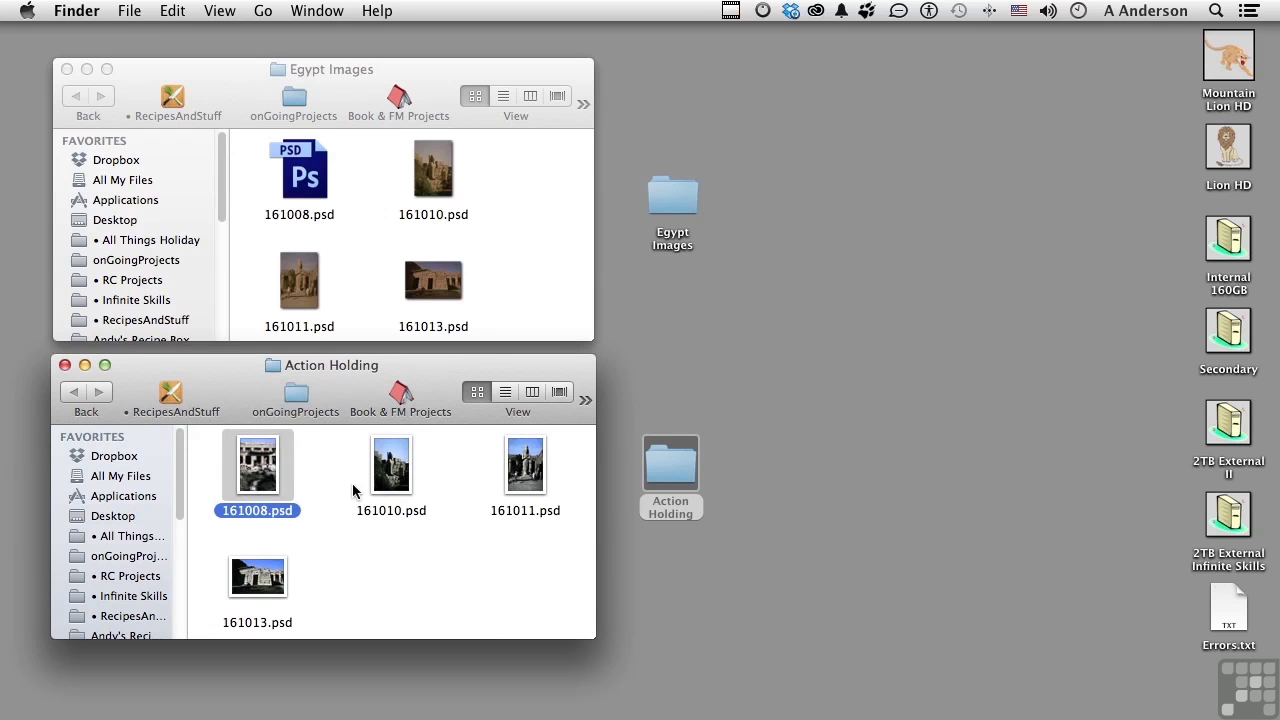
{"action": "left_click", "coordinate": [386, 479]}
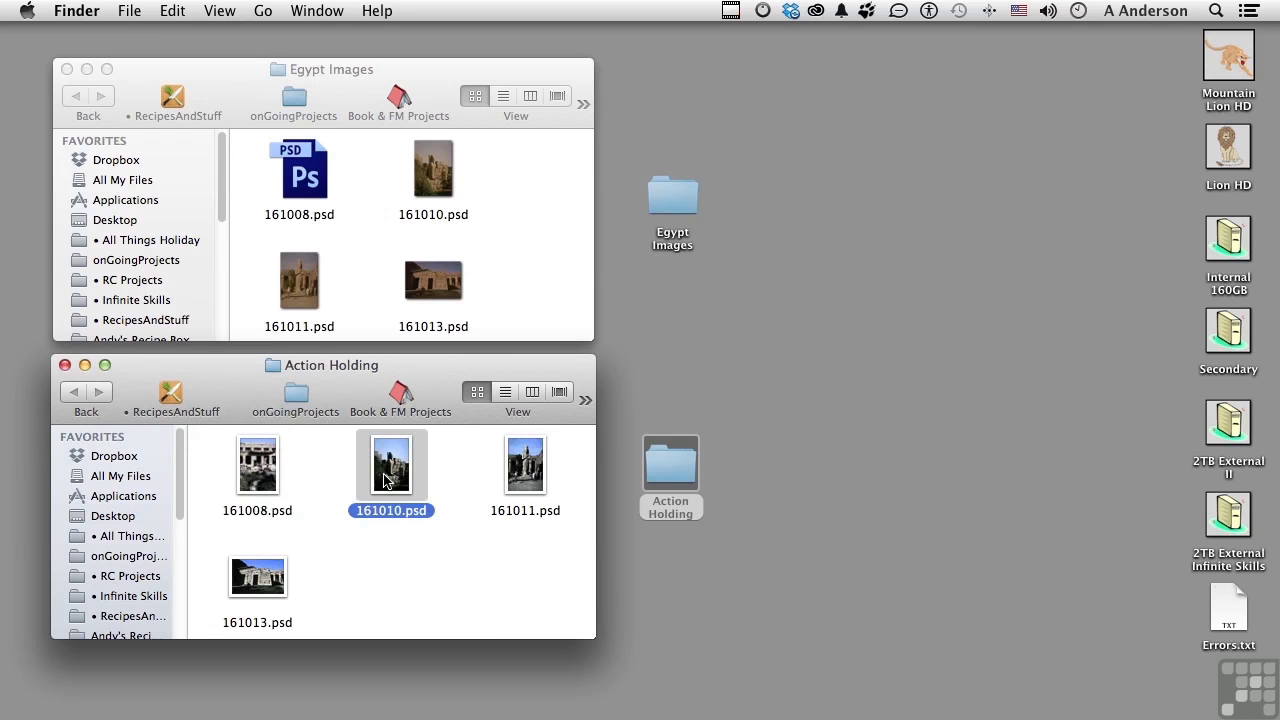
{"action": "left_click", "coordinate": [518, 486]}
{"action": "left_click", "coordinate": [253, 584]}
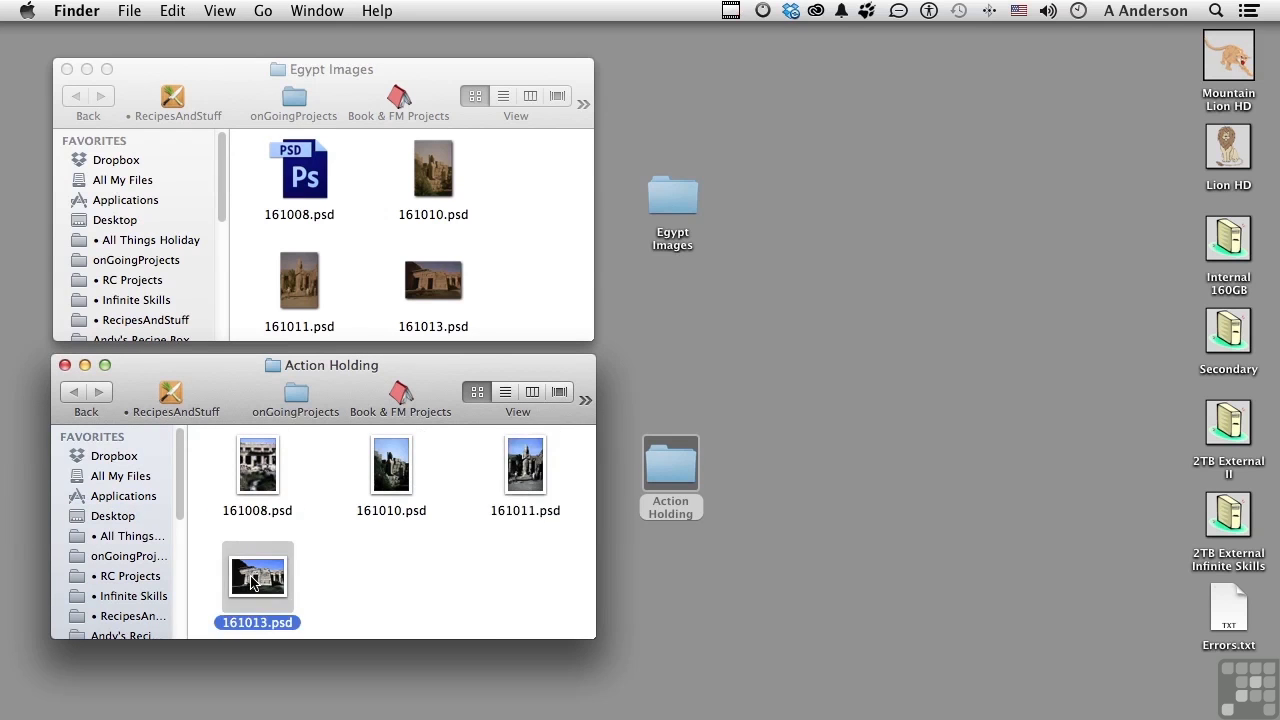